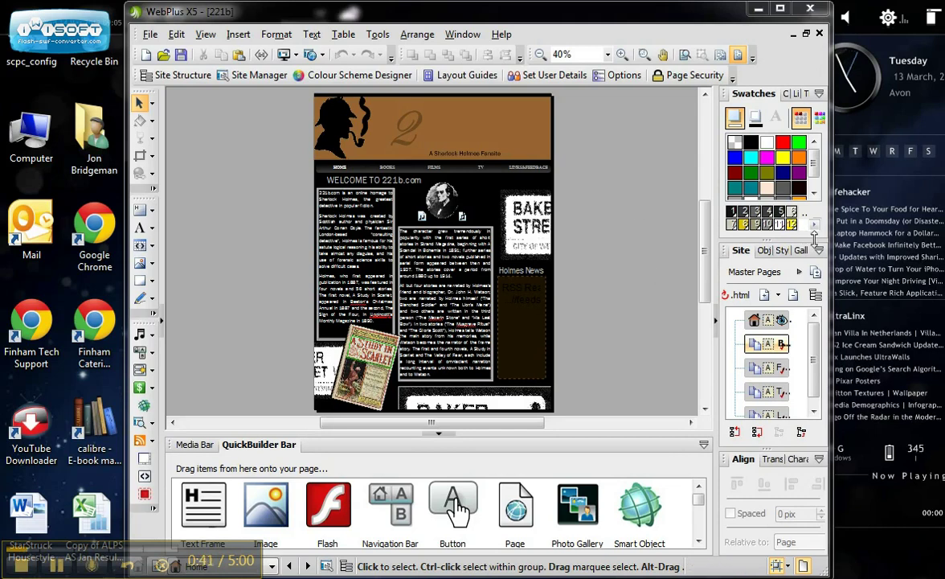
- Widen the WebPlus X5 window to the right to show more of the workspace
{"action": "left_click_drag", "start_coordinate": [830, 241], "coordinate": [915, 243]}
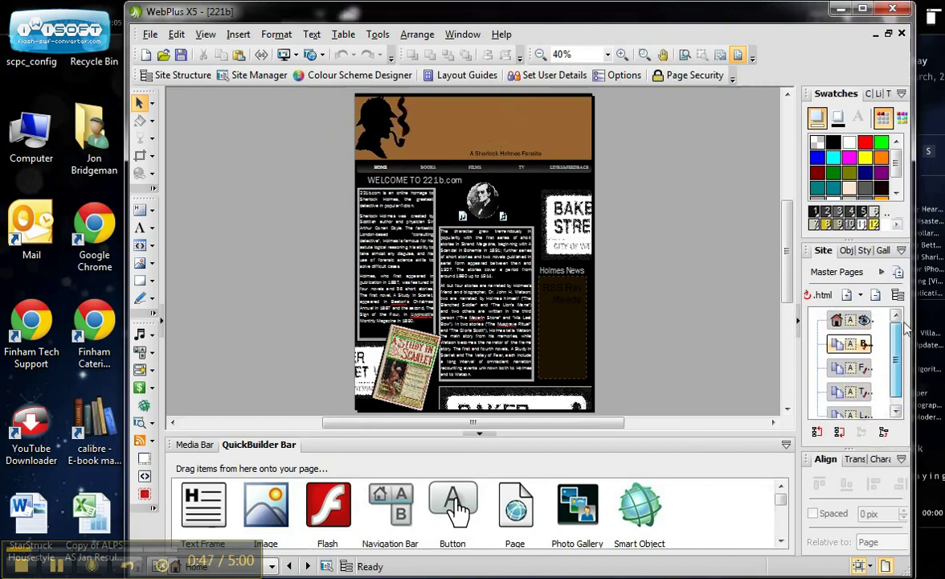
- Confirm in the Home page's Page Properties that its file name is index.html
{"action": "right_click", "coordinate": [851, 320]}
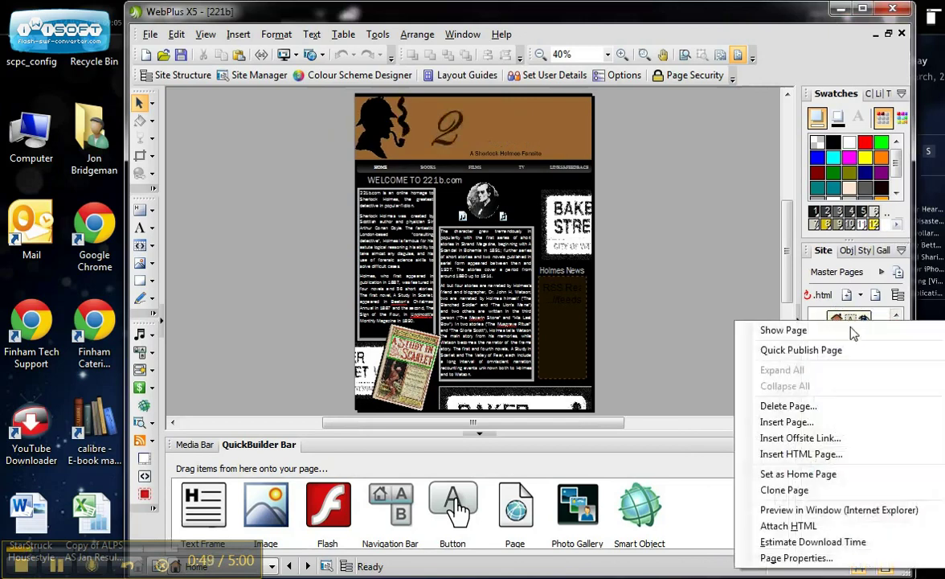
{"action": "left_click", "coordinate": [796, 557]}
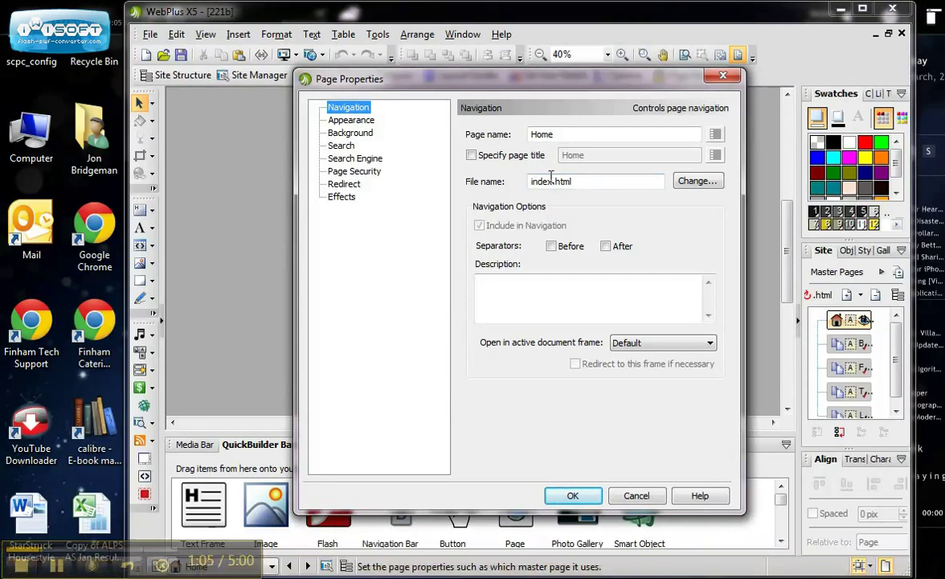
{"action": "left_click", "coordinate": [573, 496]}
- Replace 'page2' with 'books' in the Books page's Page Properties file name
{"action": "right_click", "coordinate": [852, 346]}
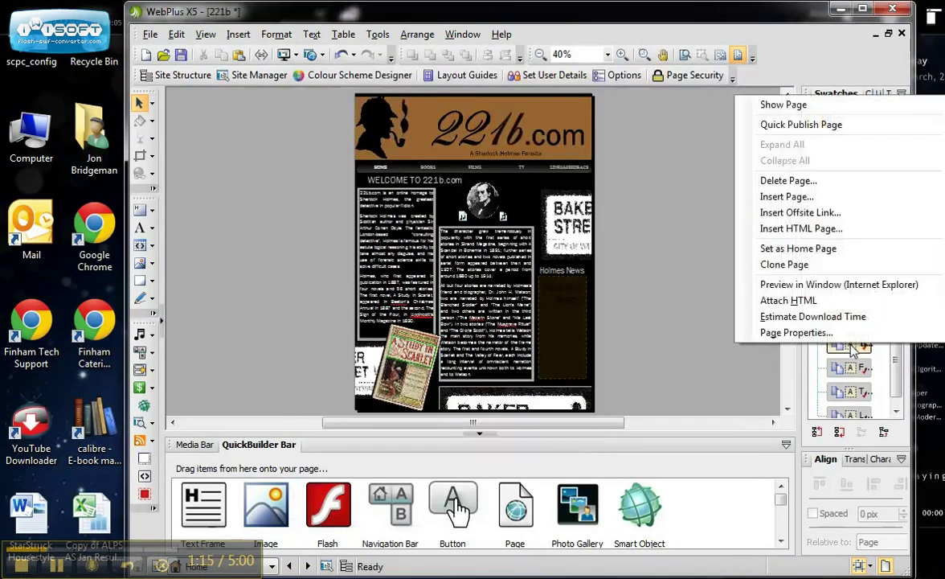
{"action": "left_click", "coordinate": [829, 332]}
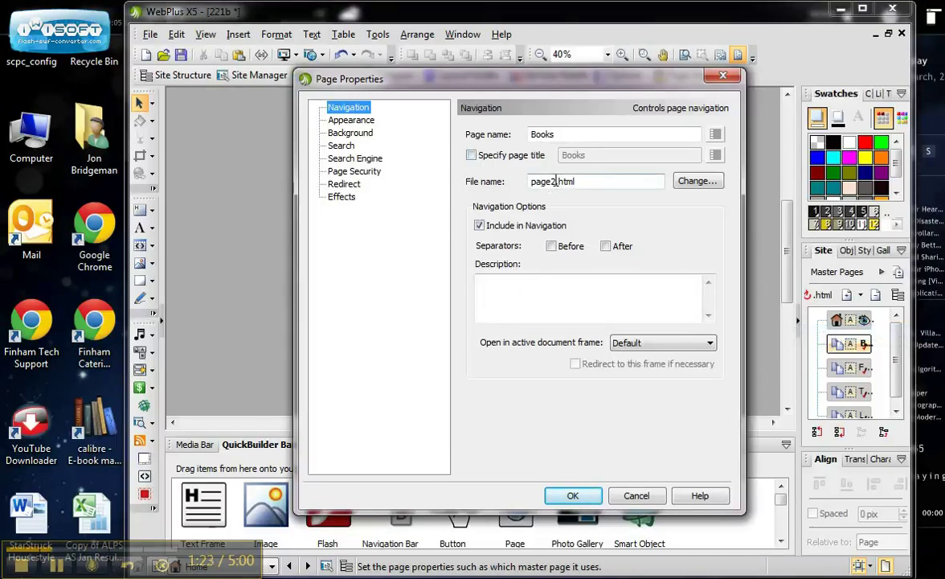
{"action": "left_click_drag", "start_coordinate": [554, 182], "coordinate": [531, 182]}
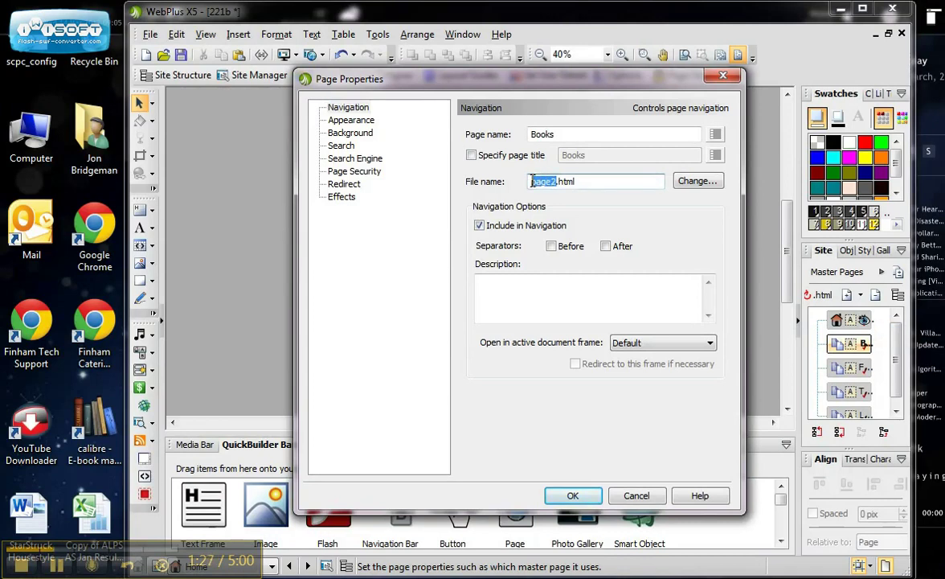
{"action": "type", "text": "books"}
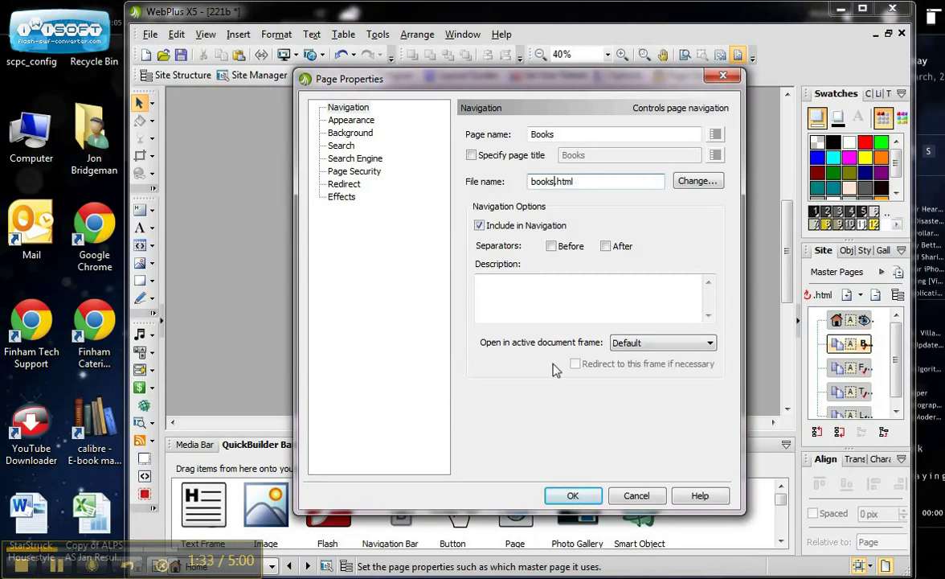
{"action": "left_click", "coordinate": [572, 496]}
- Replace 'page3' with 'films' in the Films page's Page Properties file name
{"action": "right_click", "coordinate": [838, 368]}
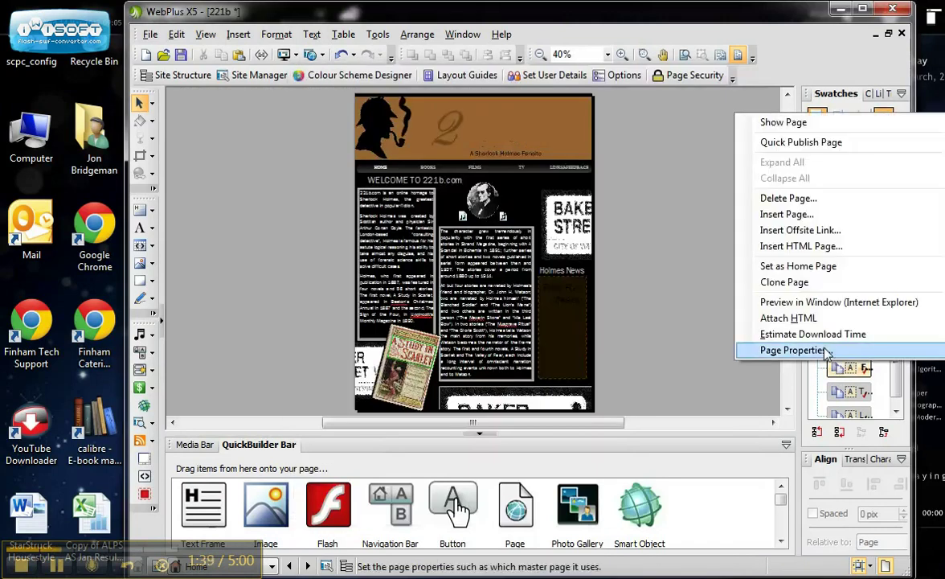
{"action": "left_click", "coordinate": [826, 351]}
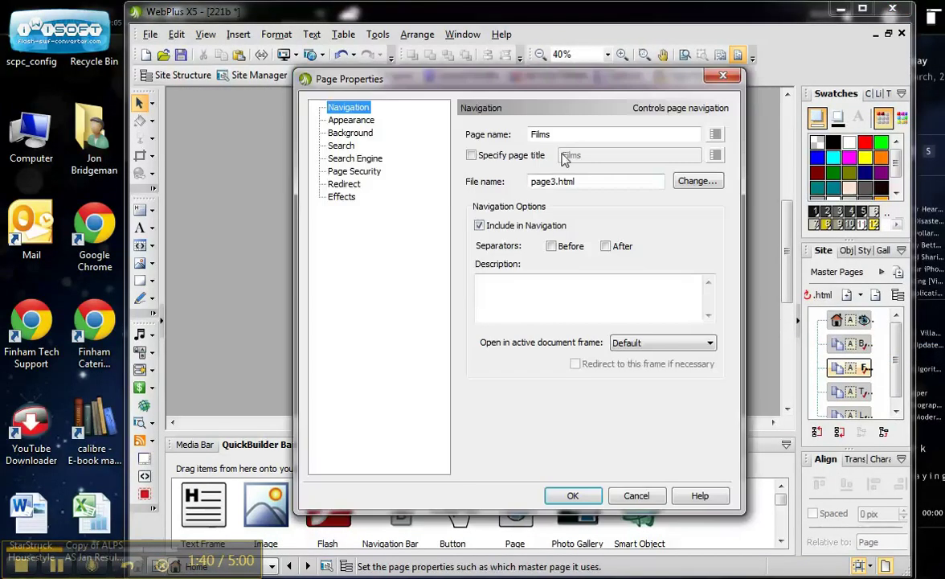
{"action": "left_click_drag", "start_coordinate": [554, 85], "coordinate": [564, 198]}
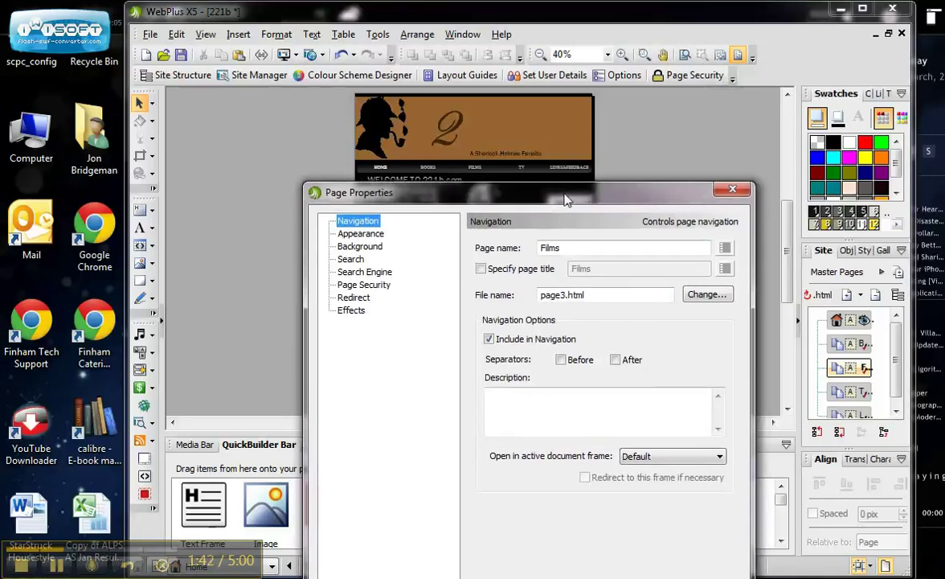
{"action": "double_click", "coordinate": [566, 295]}
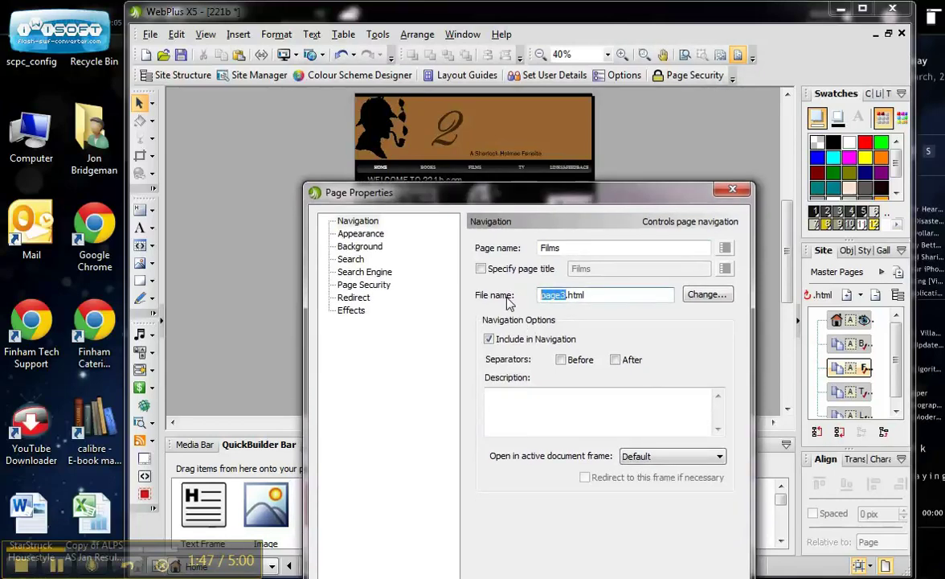
{"action": "type", "text": "films"}
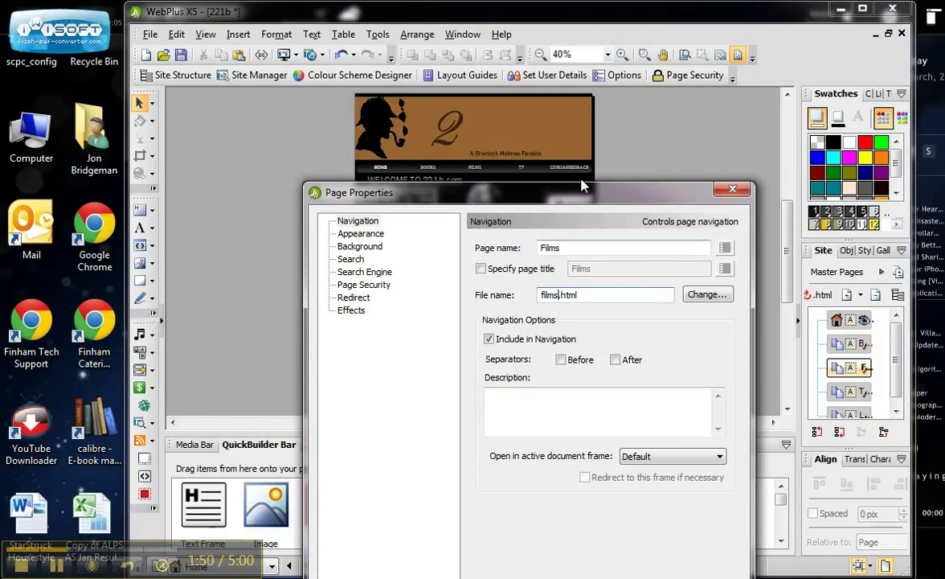
{"action": "left_click_drag", "start_coordinate": [537, 192], "coordinate": [557, 98]}
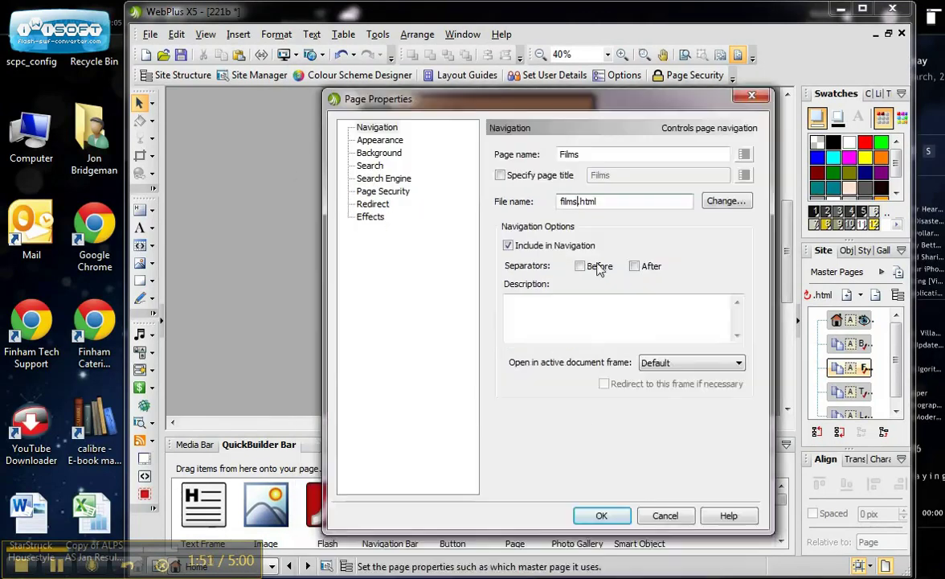
{"action": "left_click", "coordinate": [602, 516]}
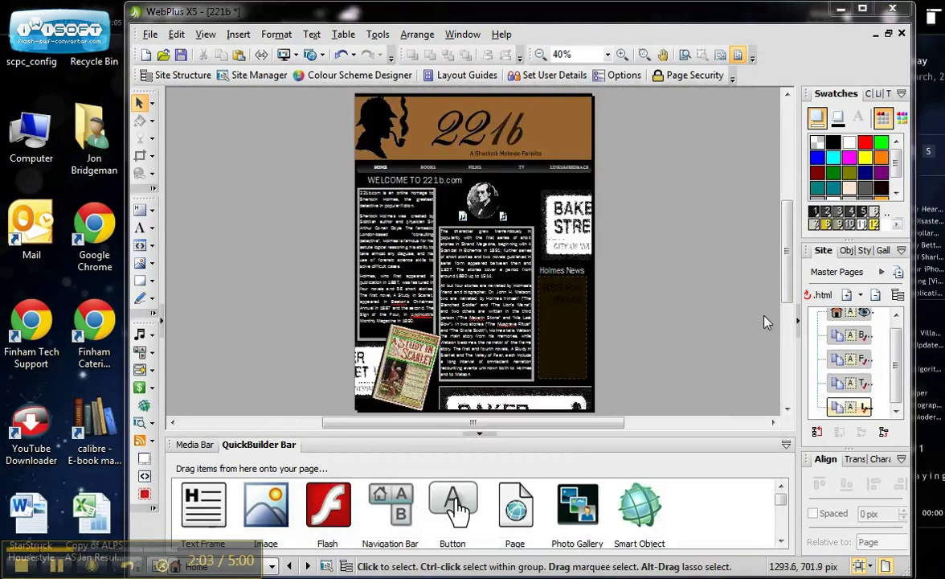
{"action": "right_click", "coordinate": [835, 404]}
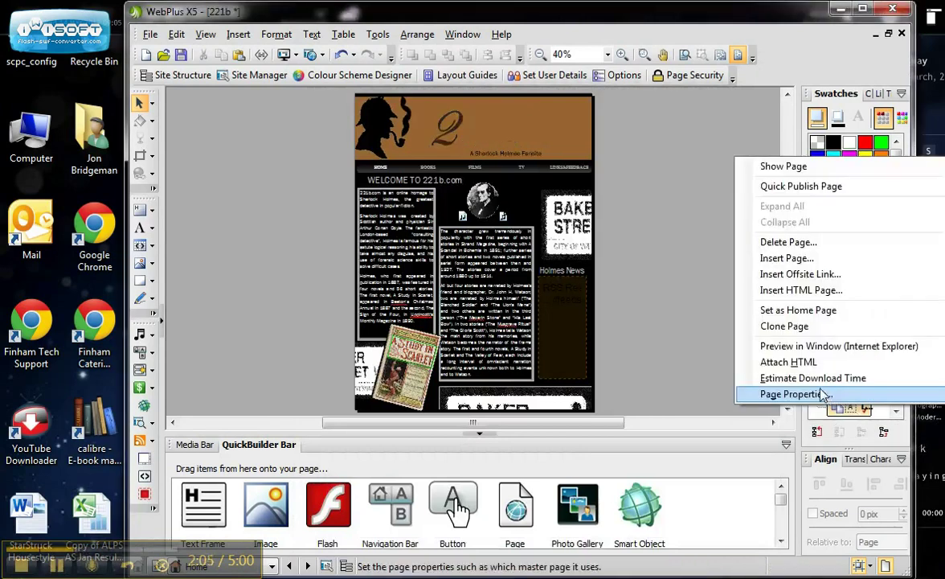
{"action": "left_click", "coordinate": [826, 395]}
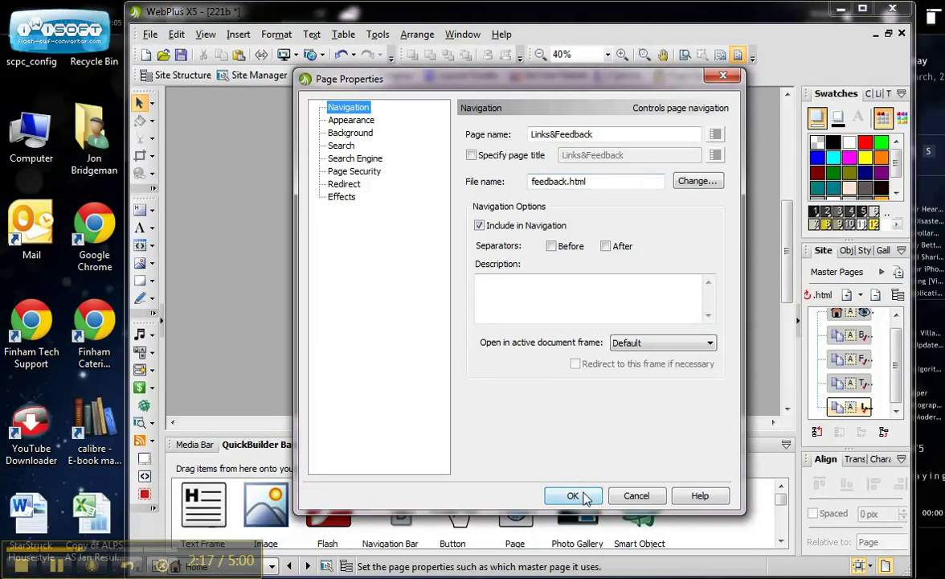
{"action": "left_click", "coordinate": [720, 77]}
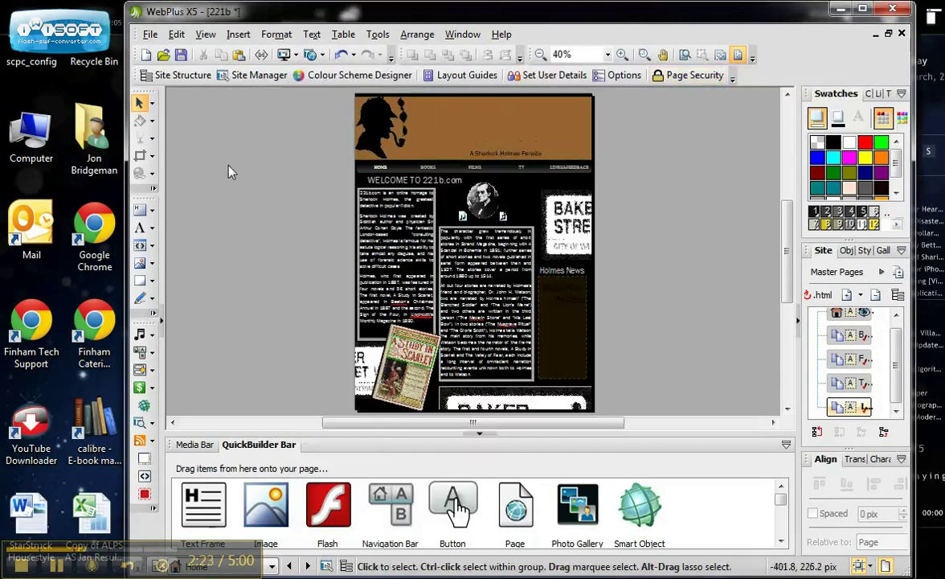
- Open the Publish To Disk Folder dialog from File > Publish Site
{"action": "left_click", "coordinate": [149, 34]}
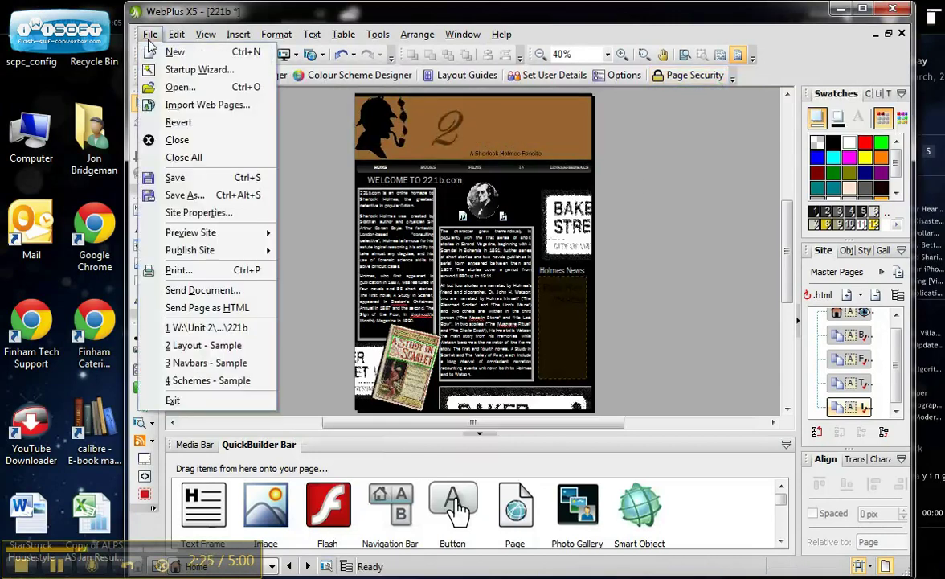
{"action": "mouse_move", "coordinate": [197, 254]}
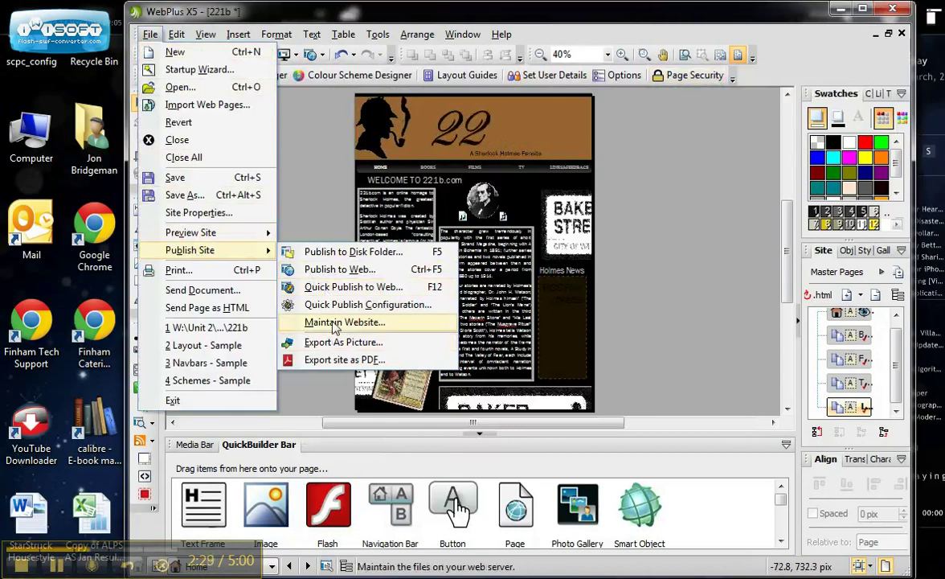
{"action": "left_click", "coordinate": [333, 254]}
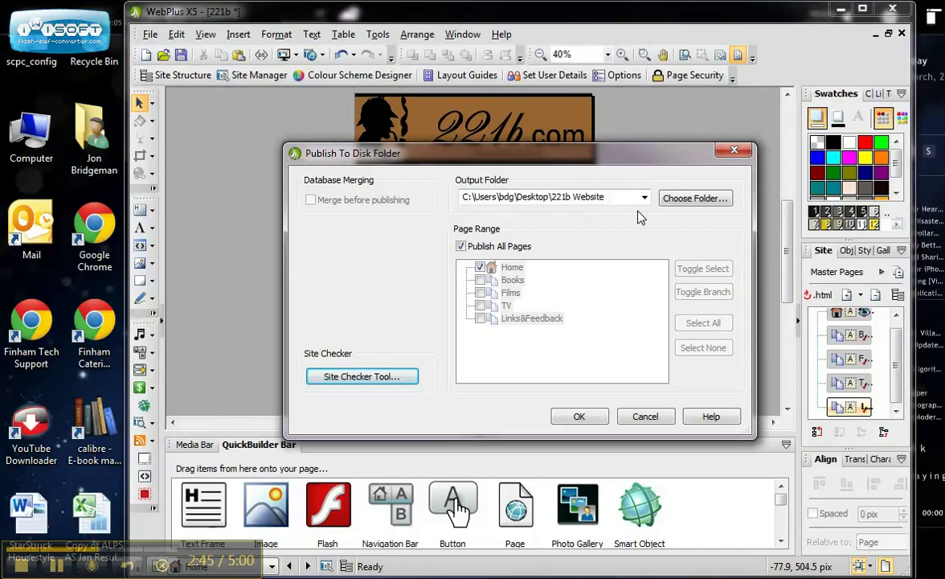
- Create a Desktop folder named '221b website' and set it as the publish output folder
{"action": "left_click", "coordinate": [679, 203]}
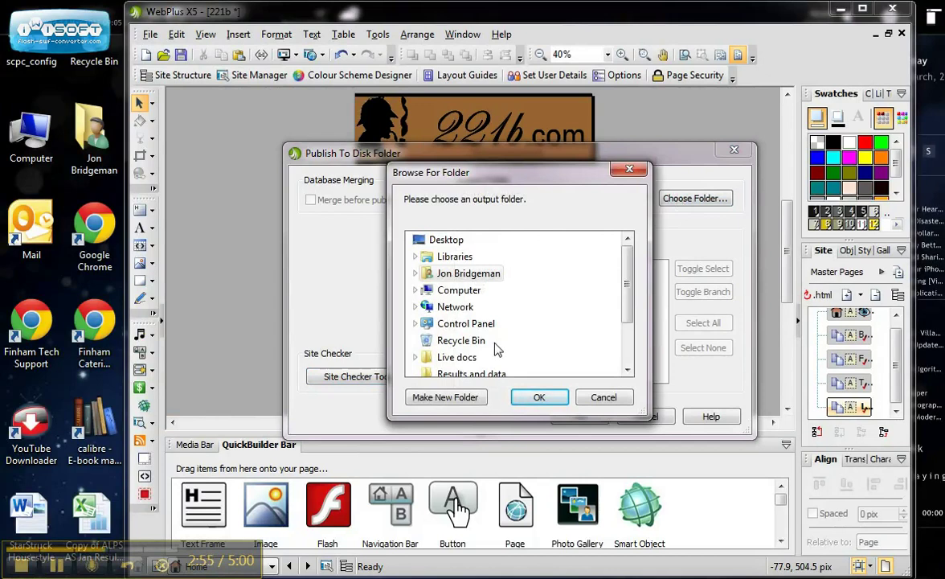
{"action": "left_click", "coordinate": [446, 396]}
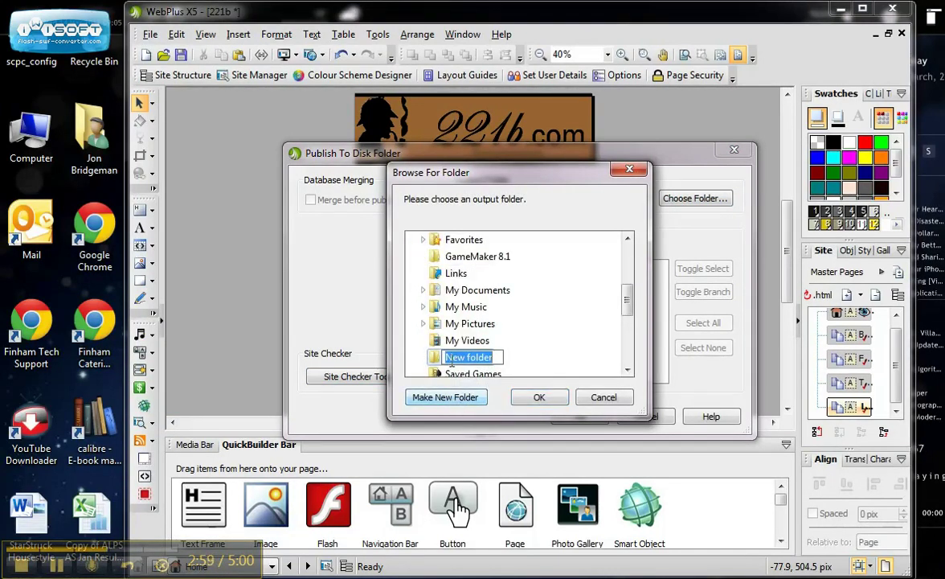
{"action": "left_click_drag", "start_coordinate": [629, 311], "coordinate": [625, 255]}
{"action": "left_click", "coordinate": [445, 241]}
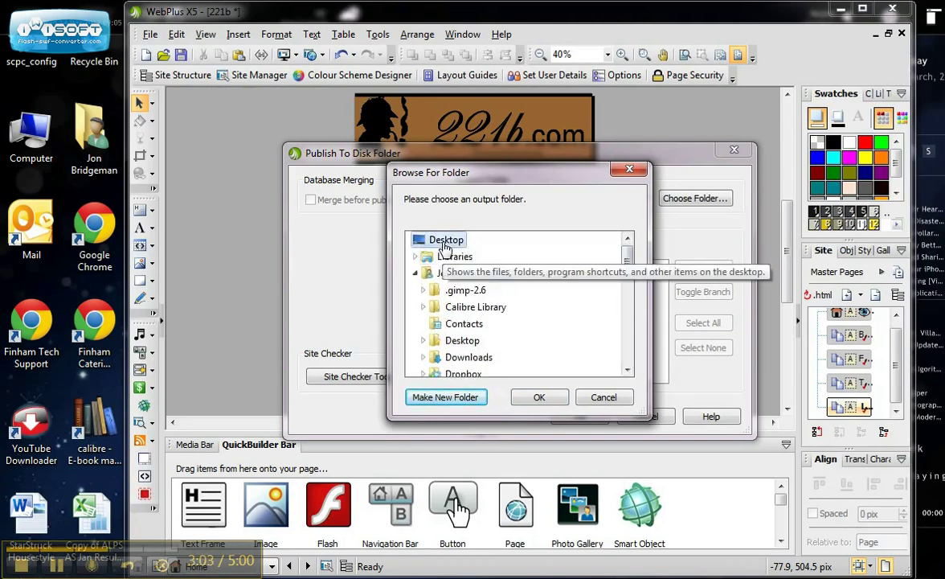
{"action": "left_click", "coordinate": [441, 397]}
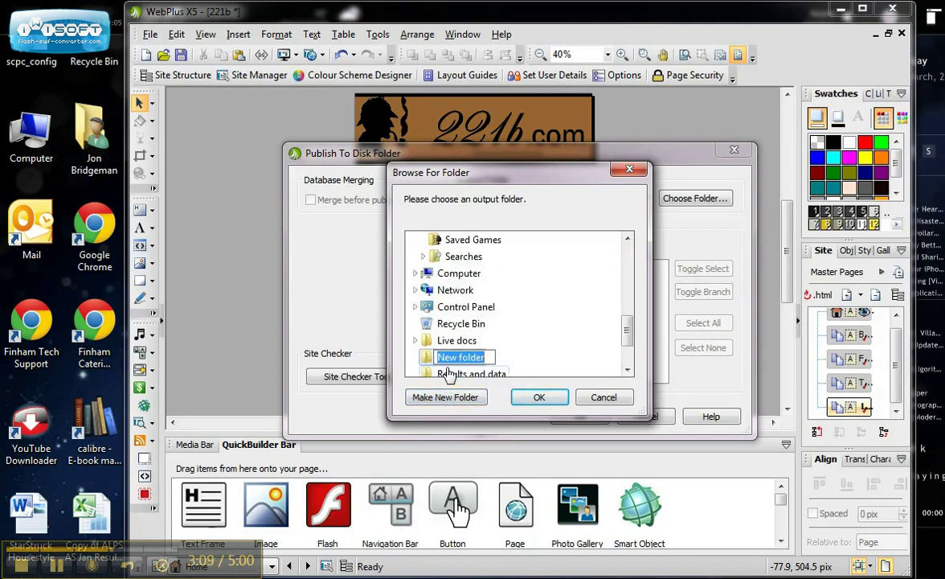
{"action": "type", "text": "22"}
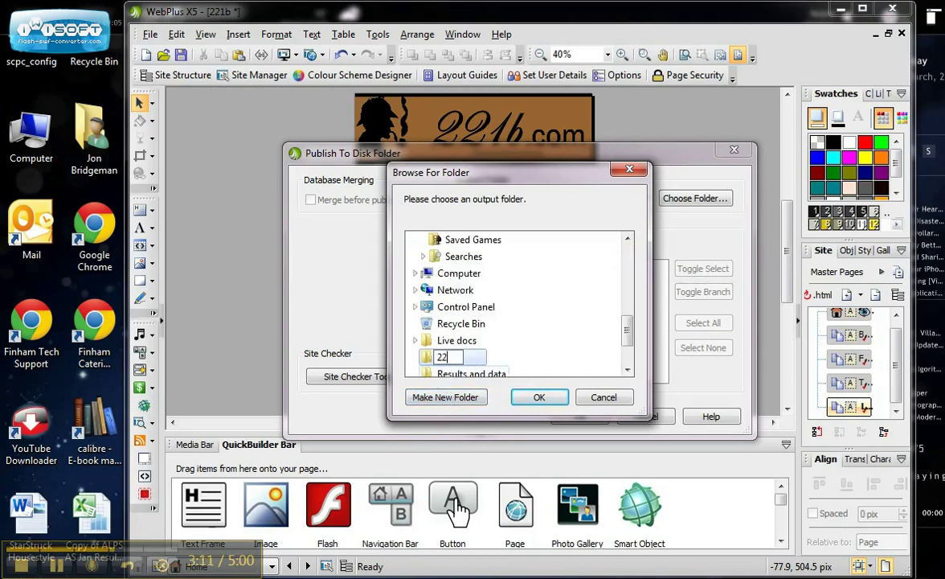
{"action": "type", "text": "1b website"}
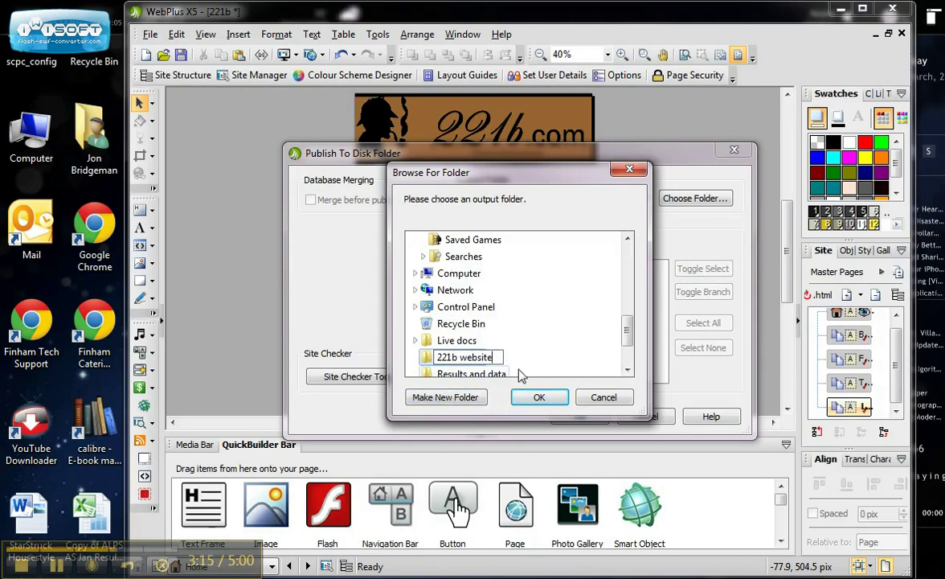
{"action": "left_click", "coordinate": [553, 396]}
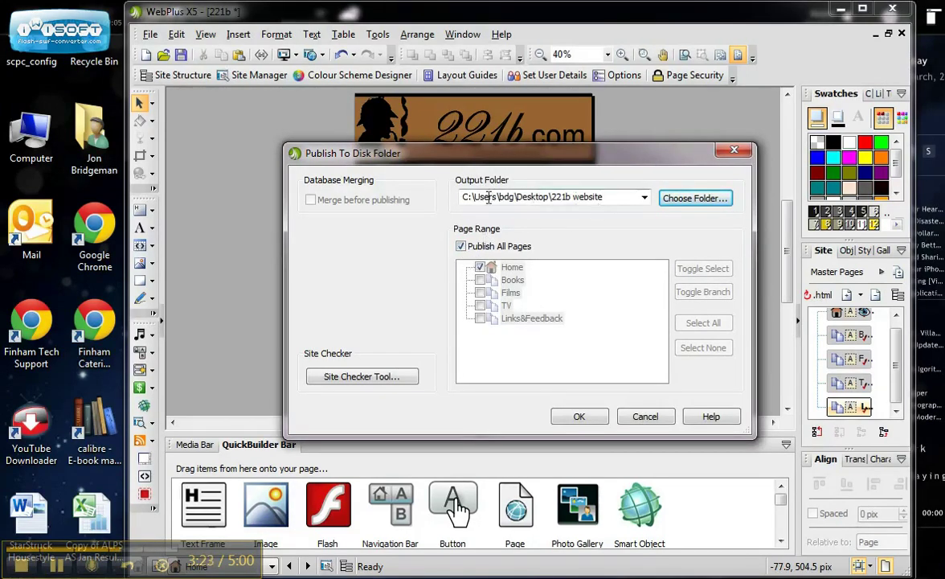
- Keep Publish All Pages ticked, publish the site, and close the results dialog
{"action": "left_click", "coordinate": [462, 247]}
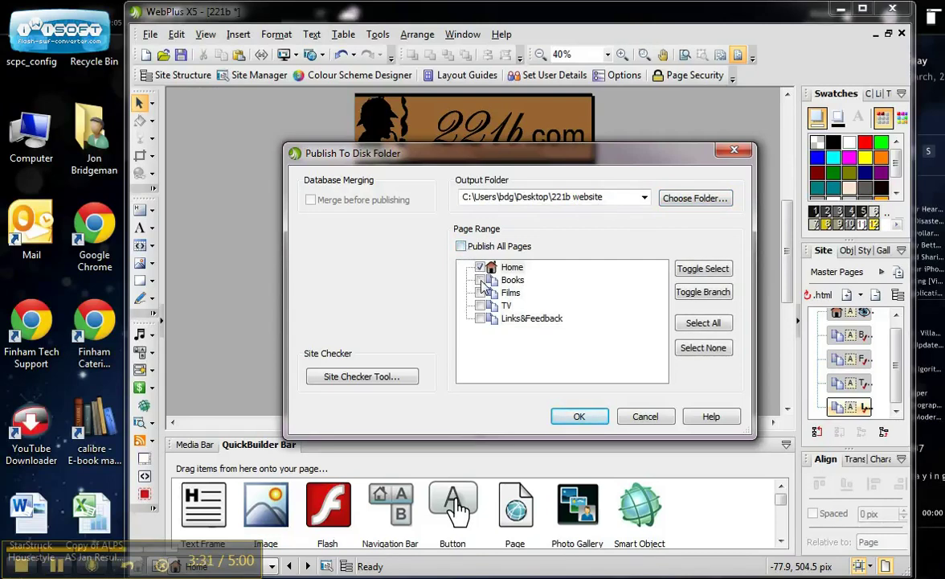
{"action": "left_click", "coordinate": [479, 280]}
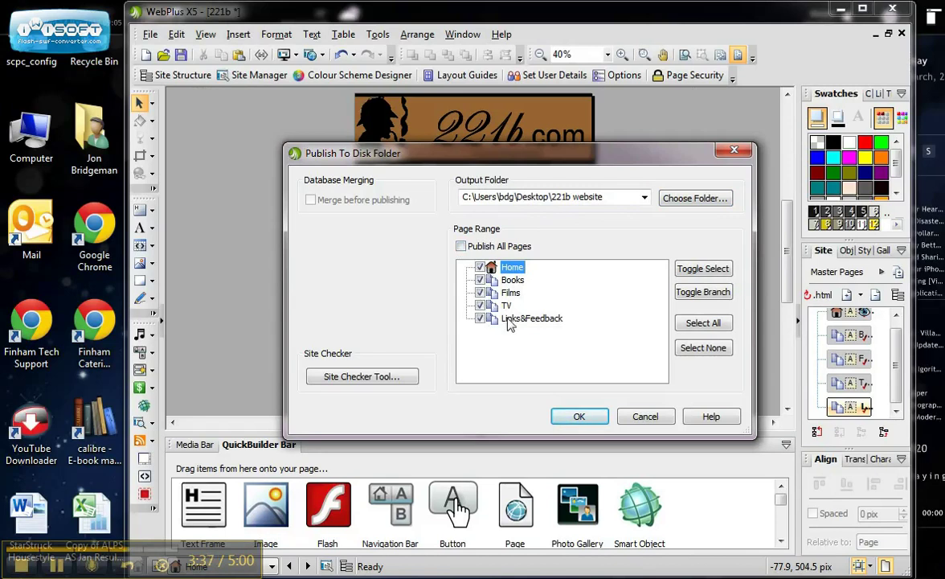
{"action": "left_click", "coordinate": [461, 247]}
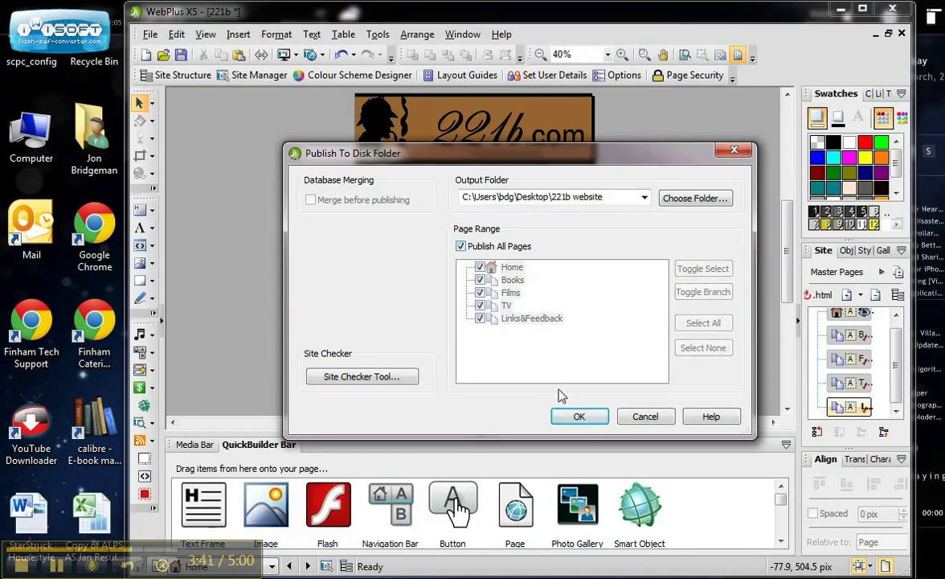
{"action": "left_click", "coordinate": [579, 417]}
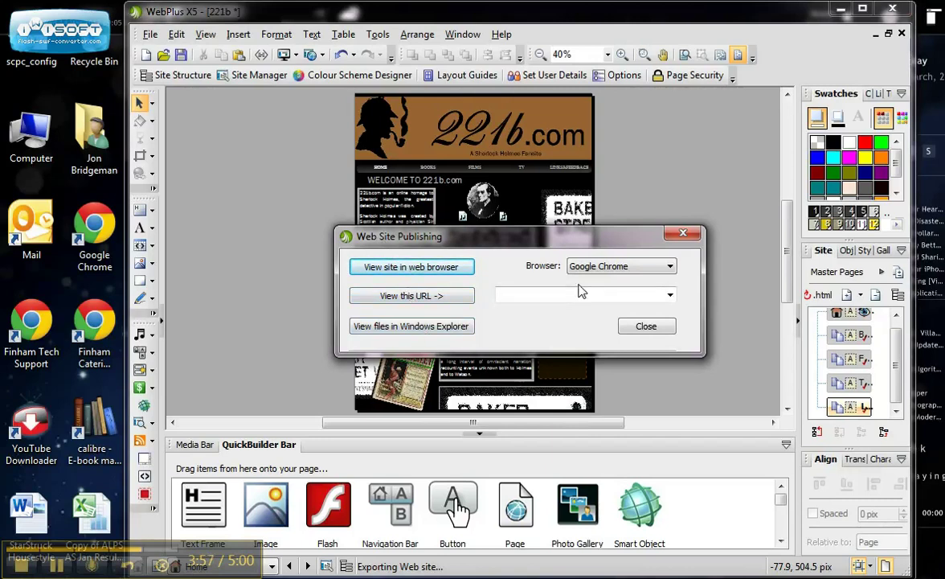
{"action": "left_click", "coordinate": [681, 235]}
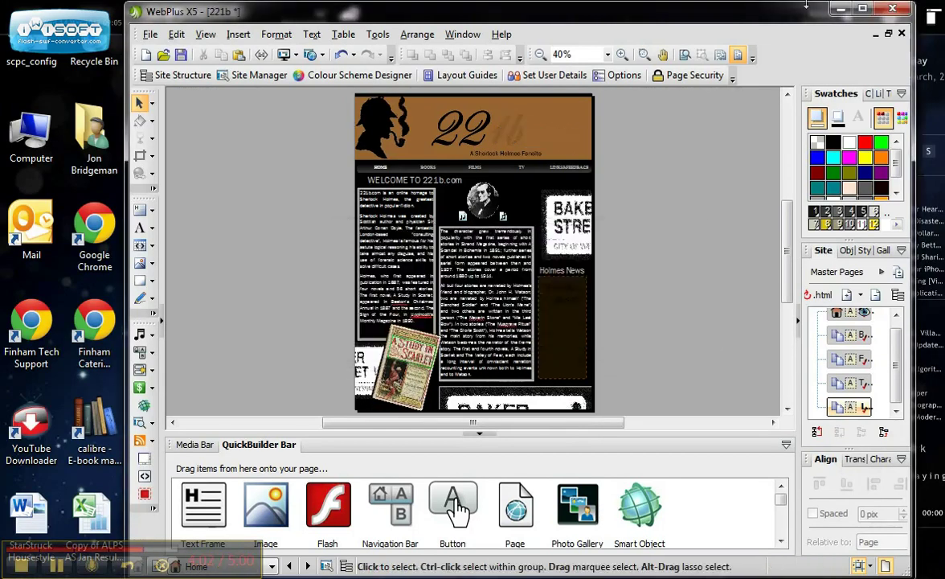
- Minimise WebPlus and open the Desktop's '221b website' folder in Explorer, centred on screen
{"action": "left_click", "coordinate": [841, 9]}
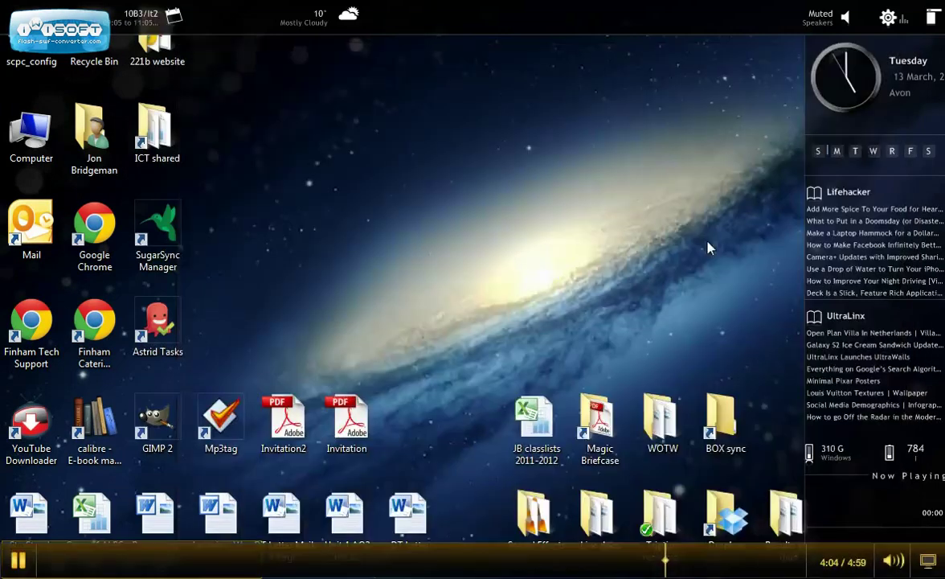
{"action": "left_click_drag", "start_coordinate": [146, 50], "coordinate": [470, 245]}
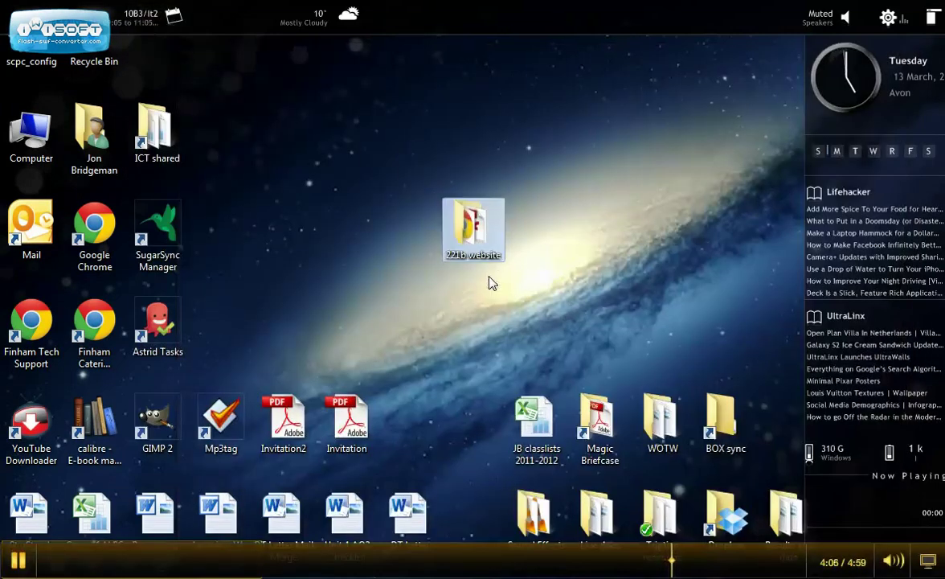
{"action": "double_click", "coordinate": [472, 231]}
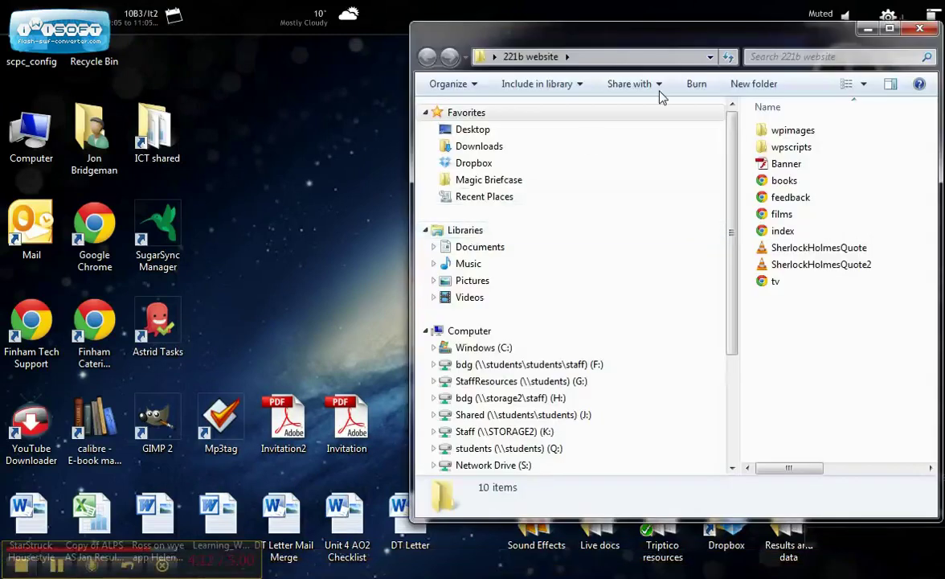
{"action": "left_click_drag", "start_coordinate": [624, 30], "coordinate": [330, 31]}
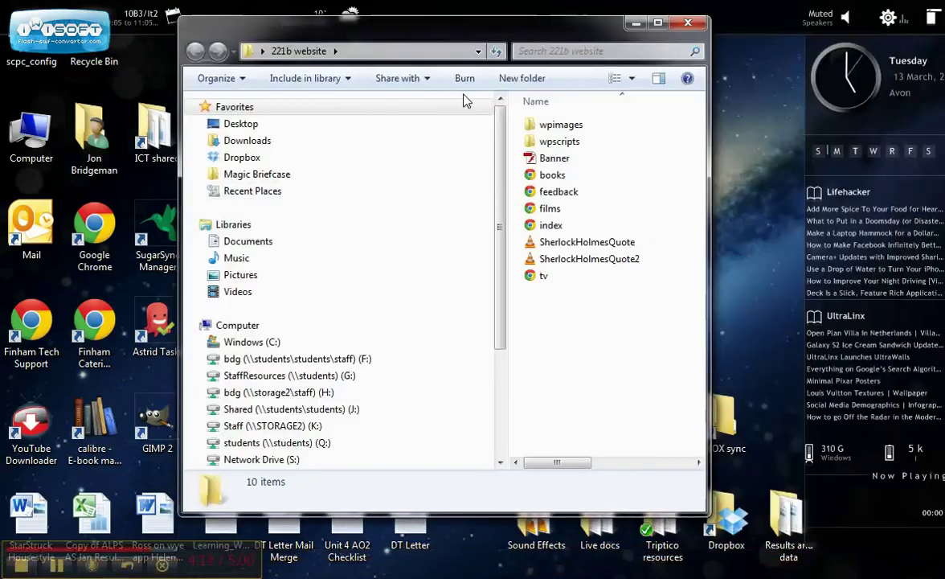